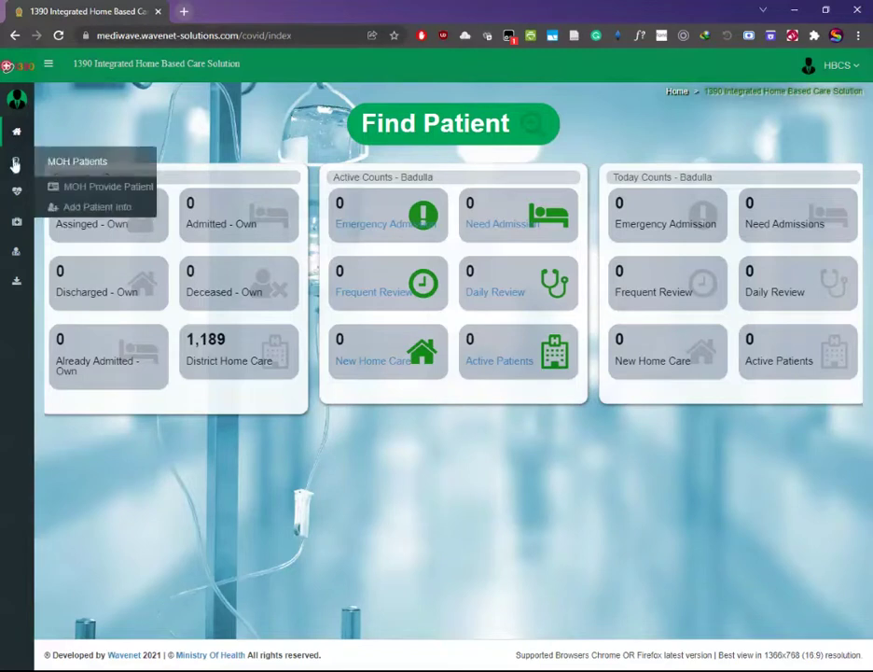
Open the Home Care Patient list and filter its action plan by Discharged From Home Care.
{"action": "mouse_move", "coordinate": [19, 229]}
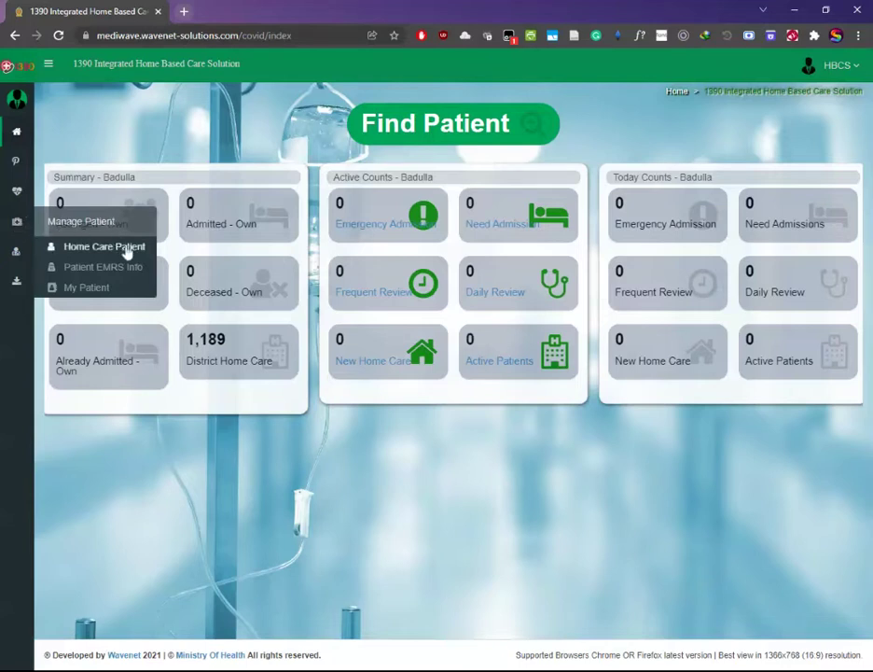
{"action": "left_click", "coordinate": [104, 246]}
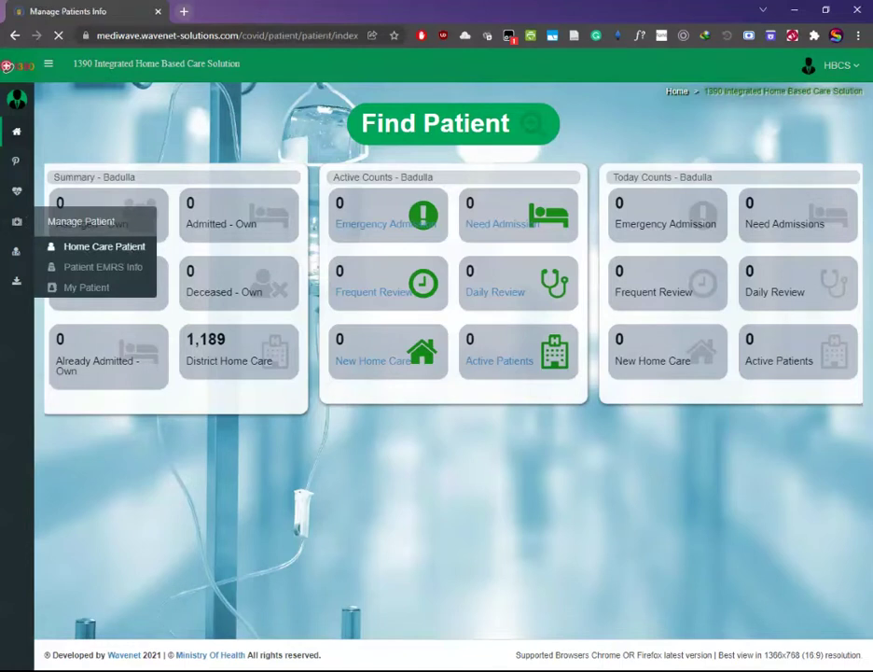
{"action": "scroll", "coordinate": [341, 266], "scroll_direction": "down", "scroll_amount": 3}
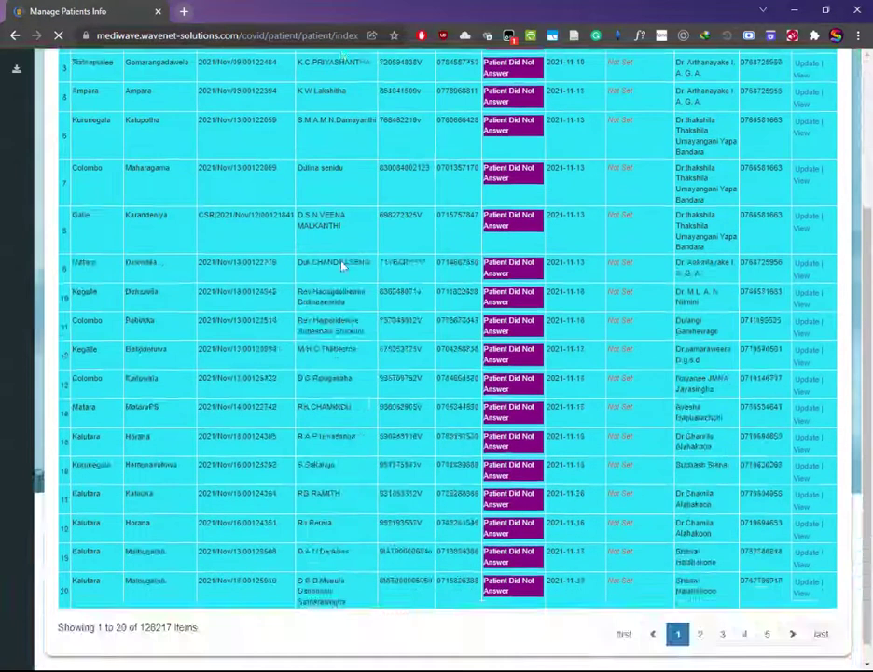
{"action": "scroll", "coordinate": [341, 267], "scroll_direction": "up", "scroll_amount": 3}
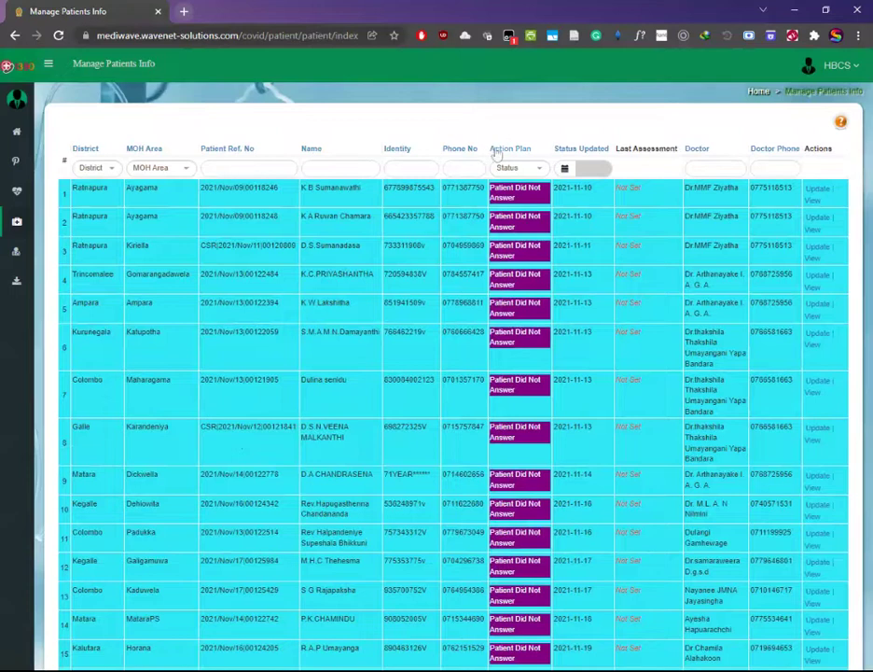
{"action": "left_click", "coordinate": [518, 167]}
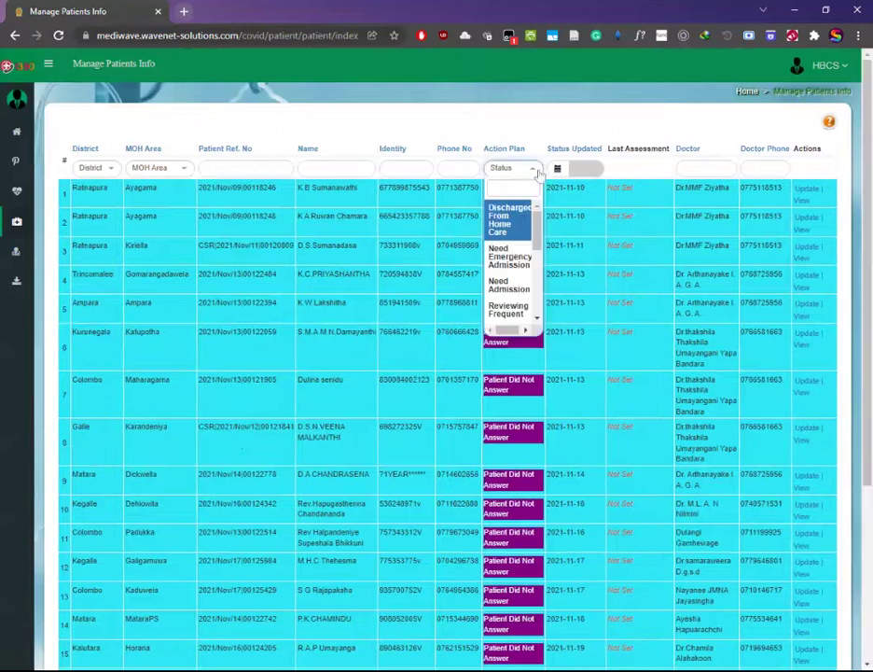
{"action": "left_click", "coordinate": [510, 225]}
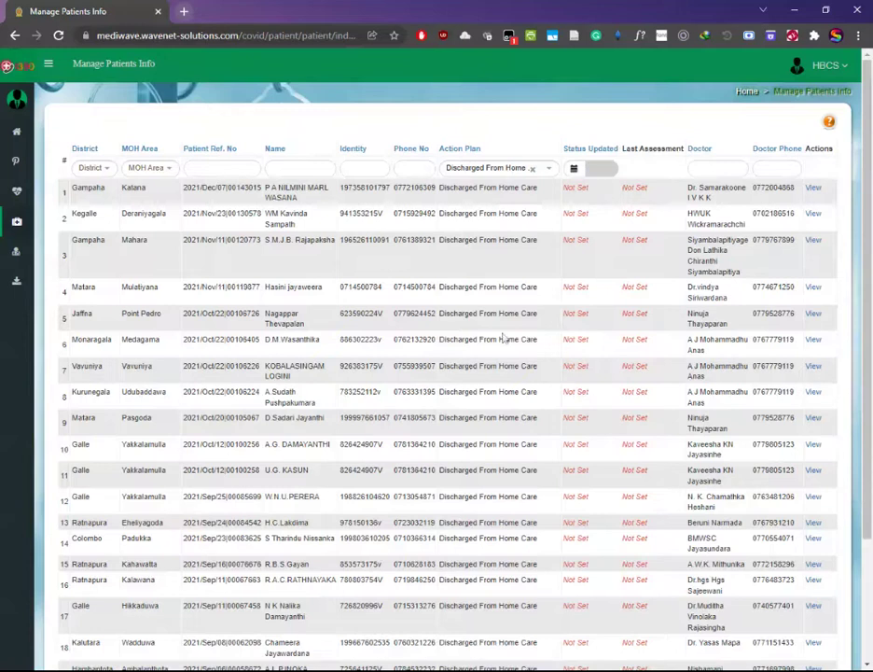
Narrow the discharged patient list to the Galle district and the Elpitiya MOH area.
{"action": "scroll", "coordinate": [503, 339], "scroll_direction": "down", "scroll_amount": 5}
{"action": "scroll", "coordinate": [503, 336], "scroll_direction": "up", "scroll_amount": 5}
{"action": "left_click", "coordinate": [106, 169]}
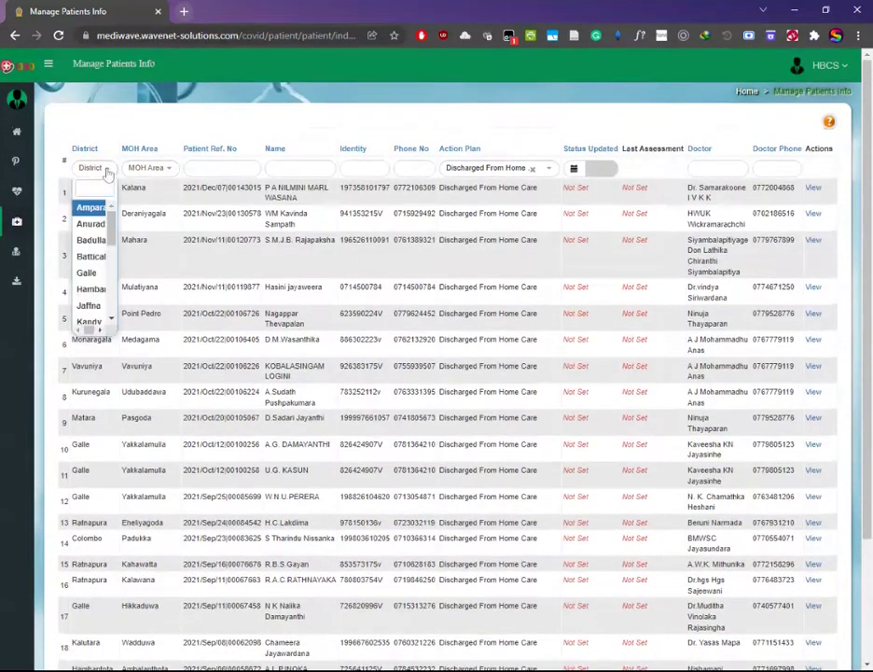
{"action": "left_click", "coordinate": [87, 272]}
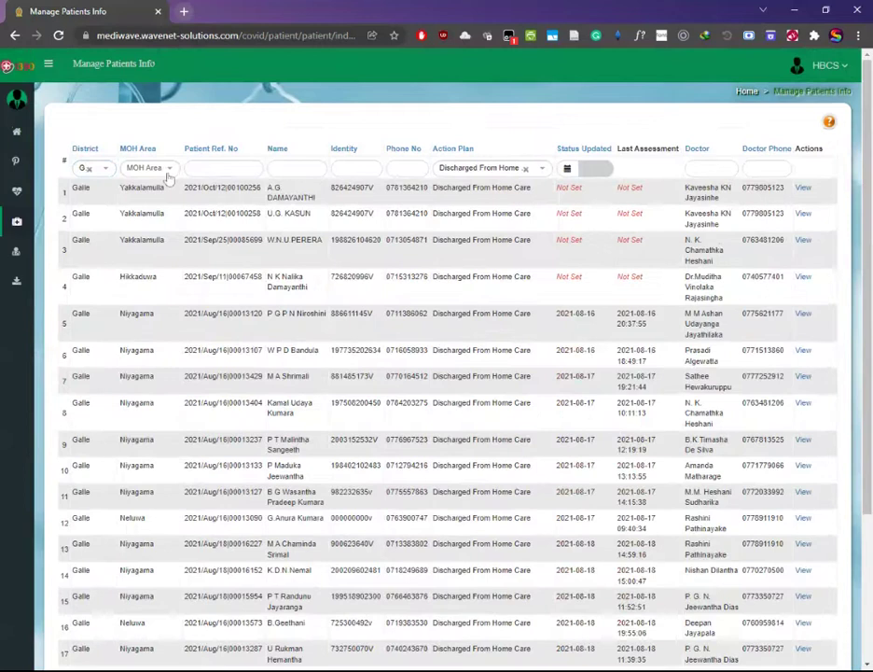
{"action": "left_click", "coordinate": [169, 171]}
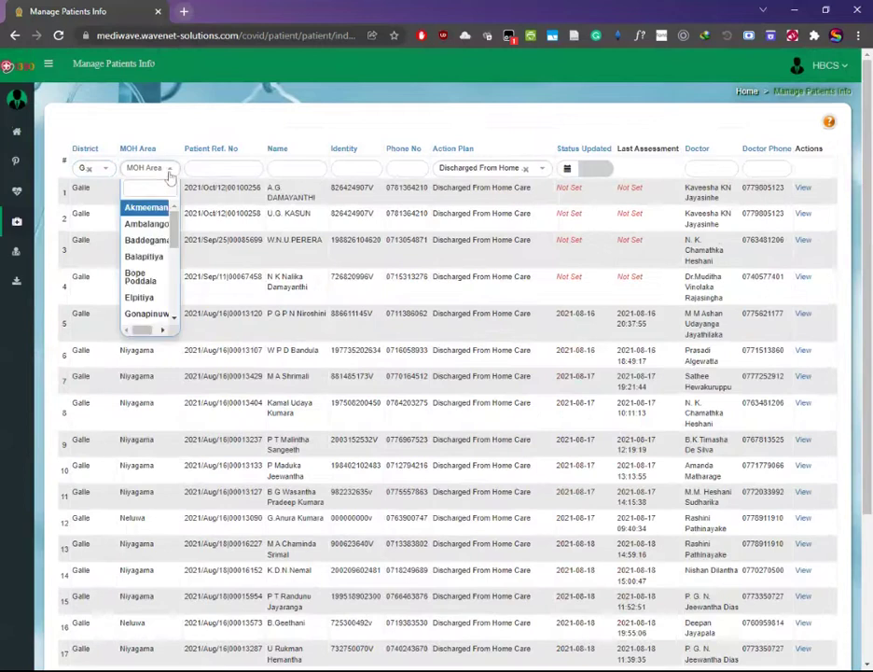
{"action": "left_click", "coordinate": [137, 296]}
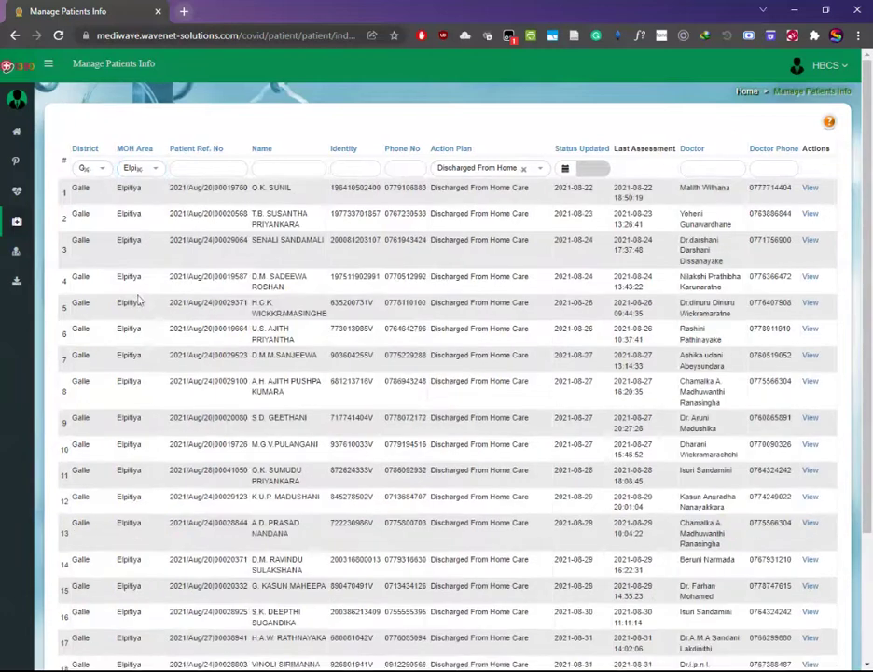
Look through the filtered patients and open the record of the first one for viewing.
{"action": "scroll", "coordinate": [285, 317], "scroll_direction": "down", "scroll_amount": 1}
{"action": "scroll", "coordinate": [284, 318], "scroll_direction": "down", "scroll_amount": 2}
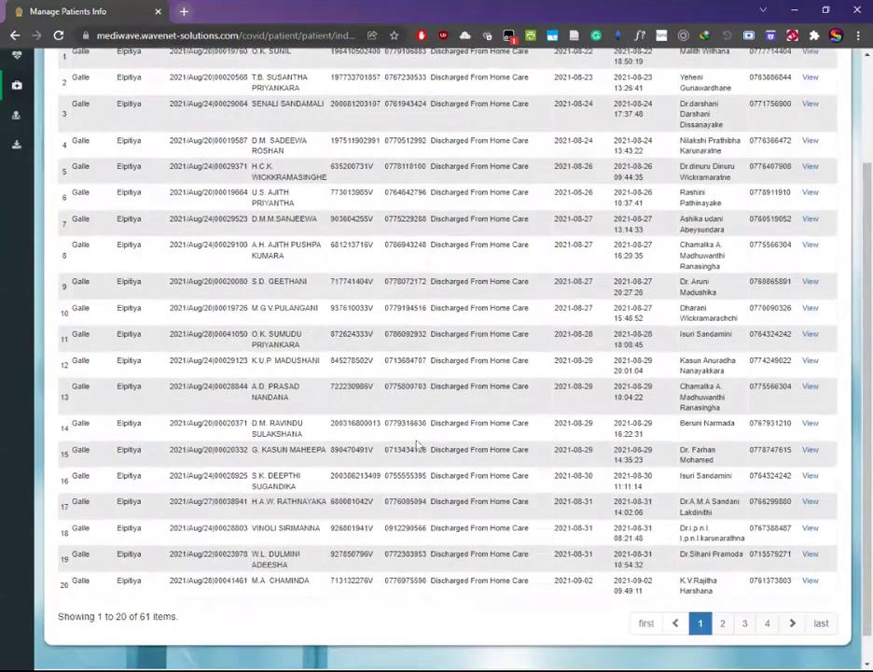
{"action": "scroll", "coordinate": [419, 446], "scroll_direction": "up", "scroll_amount": 3}
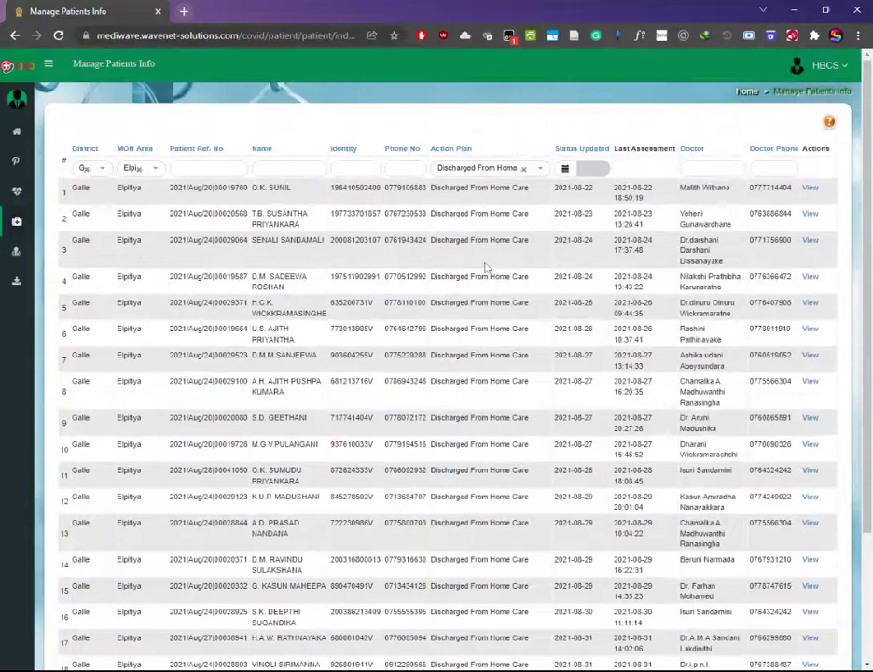
{"action": "scroll", "coordinate": [484, 267], "scroll_direction": "down", "scroll_amount": 3}
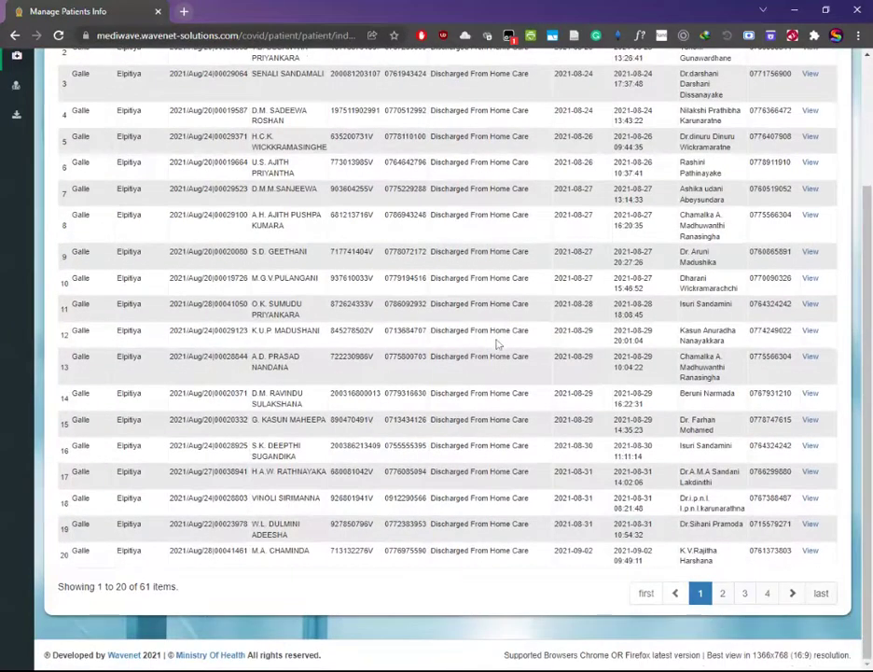
{"action": "scroll", "coordinate": [485, 418], "scroll_direction": "up", "scroll_amount": 3}
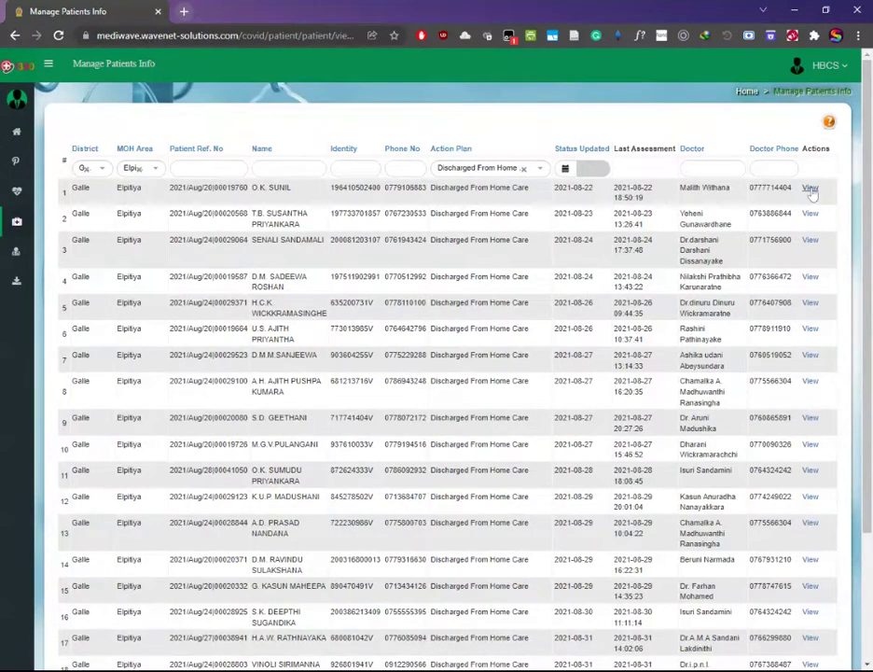
{"action": "left_click", "coordinate": [809, 188]}
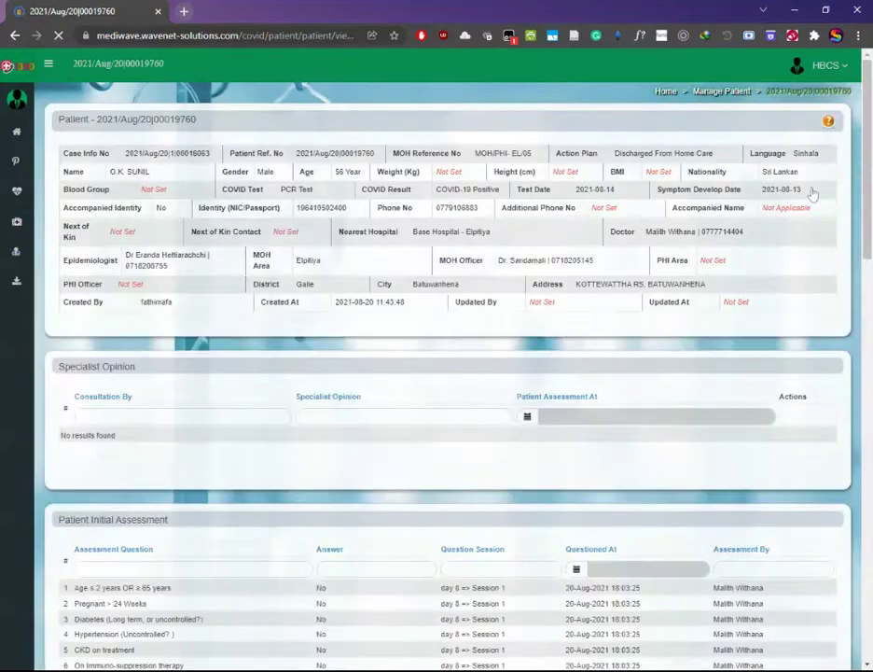
Examine the patient's record, including personal details, initial and daily assessments, medical tests, vaccinations and post-COVID feedbacks.
{"action": "scroll", "coordinate": [438, 241], "scroll_direction": "down", "scroll_amount": 2}
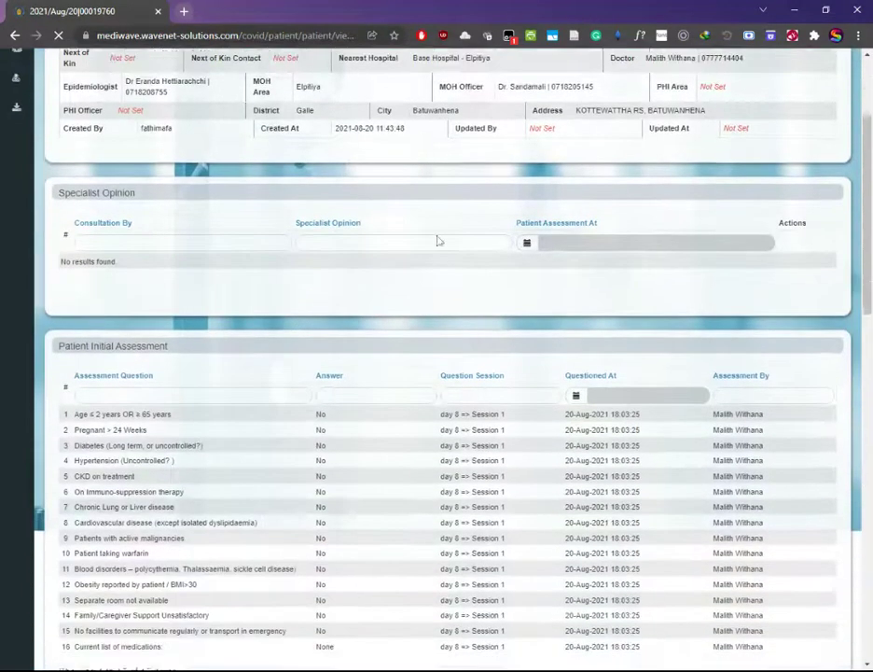
{"action": "scroll", "coordinate": [436, 240], "scroll_direction": "down", "scroll_amount": 5}
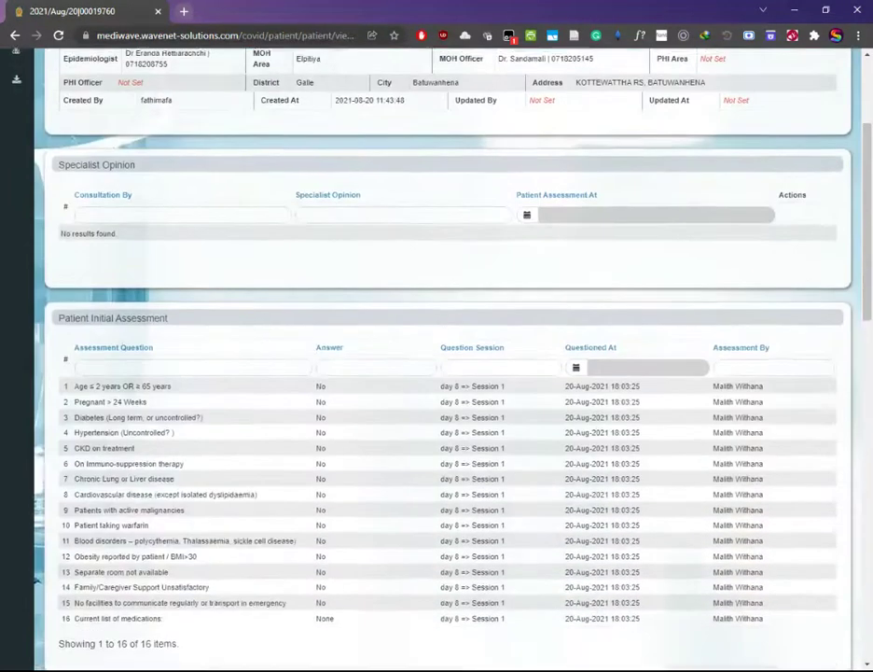
{"action": "scroll", "coordinate": [439, 299], "scroll_direction": "down", "scroll_amount": 2}
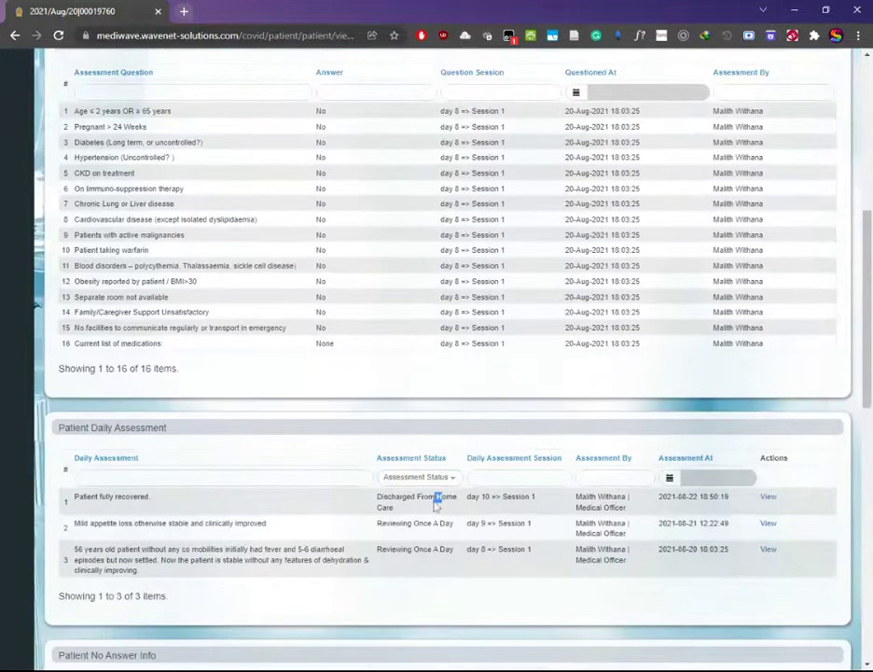
{"action": "left_click_drag", "start_coordinate": [438, 501], "coordinate": [406, 500]}
{"action": "scroll", "coordinate": [407, 499], "scroll_direction": "down", "scroll_amount": 1}
{"action": "scroll", "coordinate": [392, 516], "scroll_direction": "down", "scroll_amount": 3}
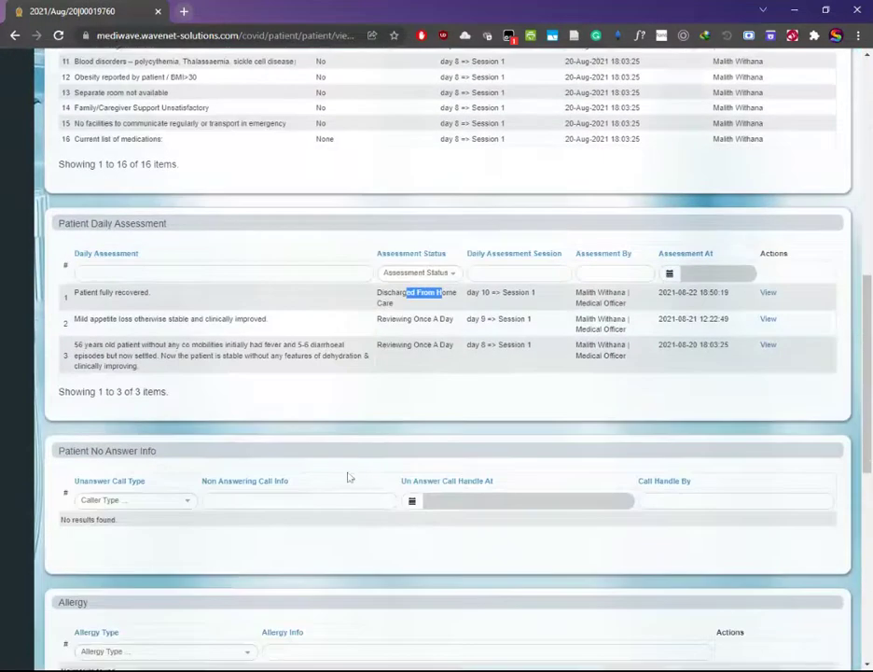
{"action": "scroll", "coordinate": [326, 461], "scroll_direction": "down", "scroll_amount": 5}
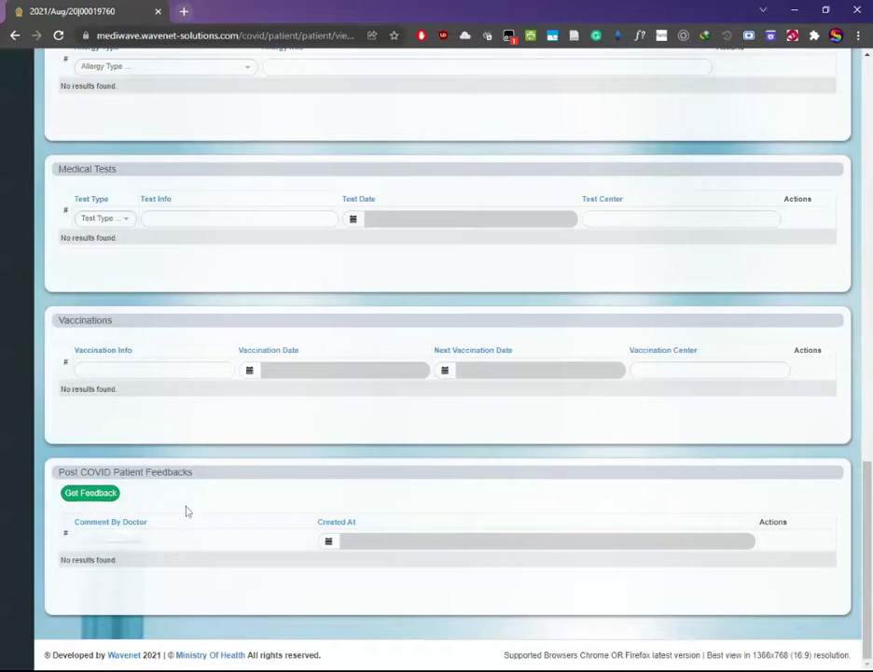
{"action": "scroll", "coordinate": [191, 511], "scroll_direction": "up", "scroll_amount": 15}
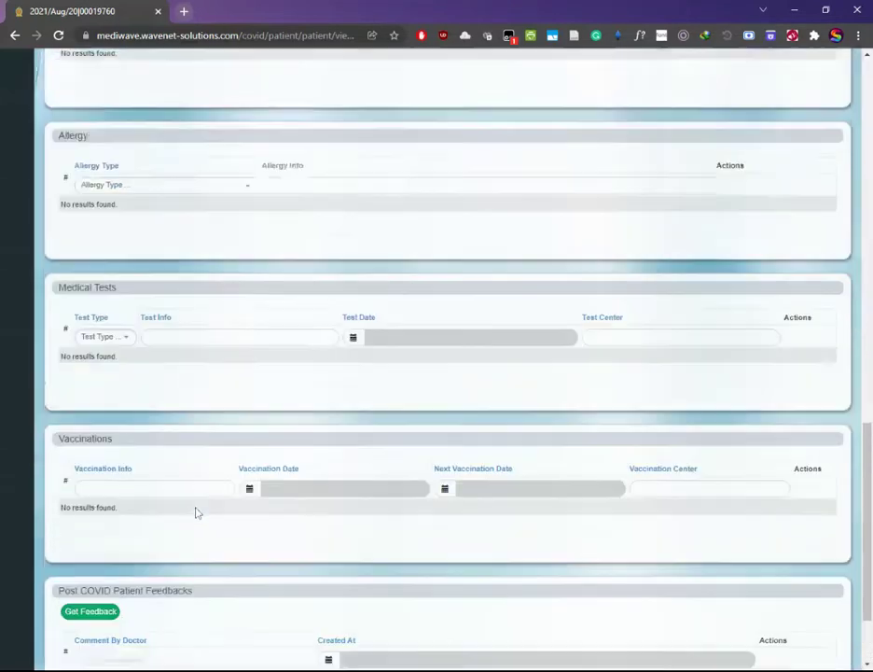
{"action": "scroll", "coordinate": [199, 483], "scroll_direction": "up", "scroll_amount": 5}
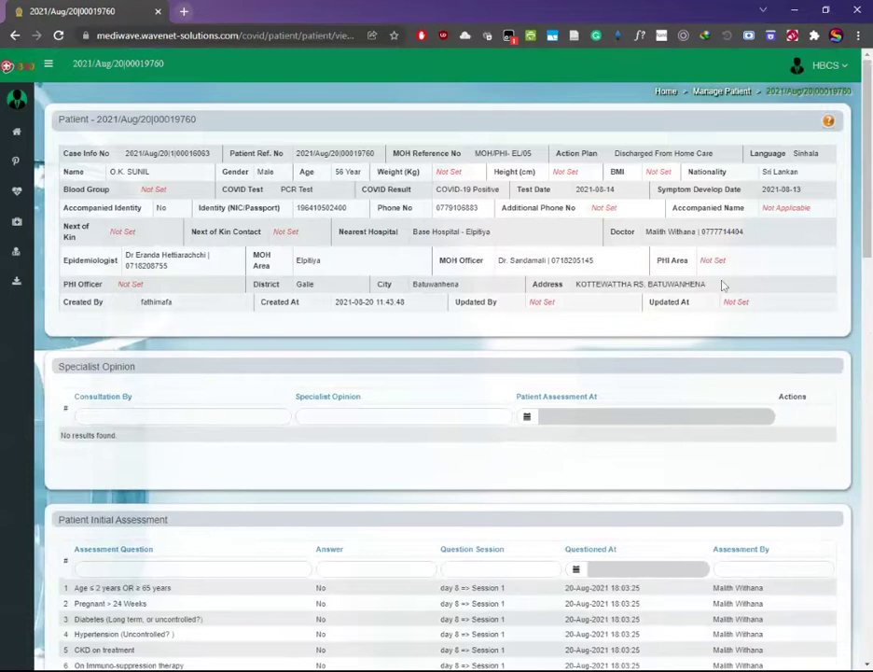
Start a new feedback questionnaire from the record's Post COVID Patient Feedbacks section and look over its questions.
{"action": "left_click_drag", "start_coordinate": [867, 130], "coordinate": [870, 653]}
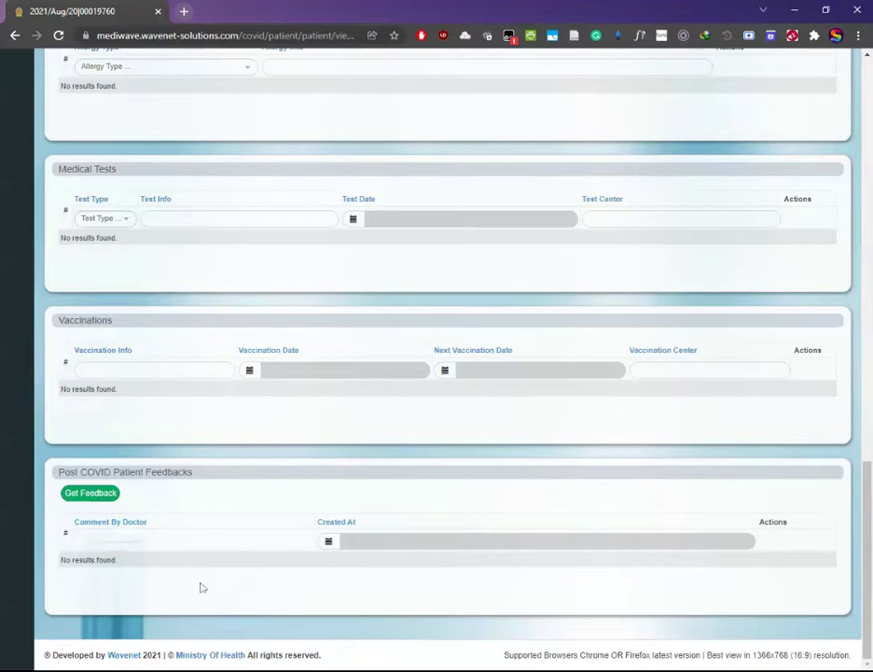
{"action": "left_click", "coordinate": [91, 493]}
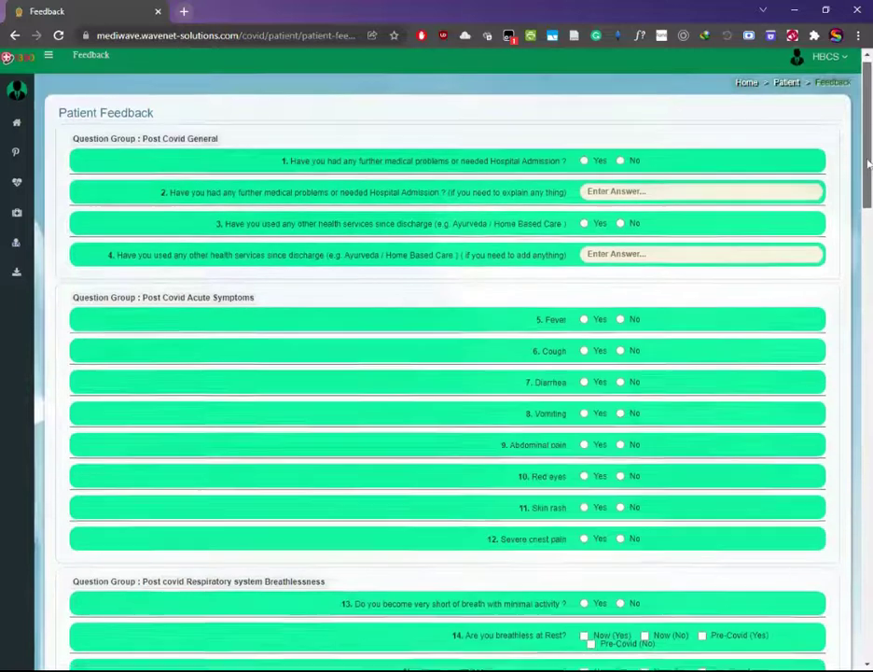
{"action": "left_click_drag", "start_coordinate": [869, 160], "coordinate": [865, 600]}
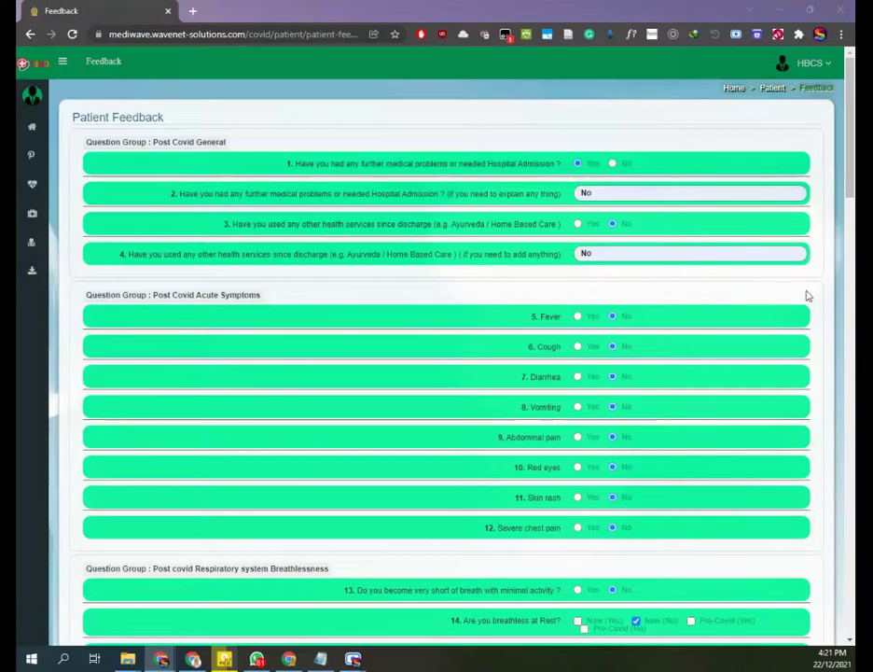
Review the filled-in questionnaire answers and the patient's phone number in the Patient Info section.
{"action": "left_click_drag", "start_coordinate": [851, 154], "coordinate": [848, 603]}
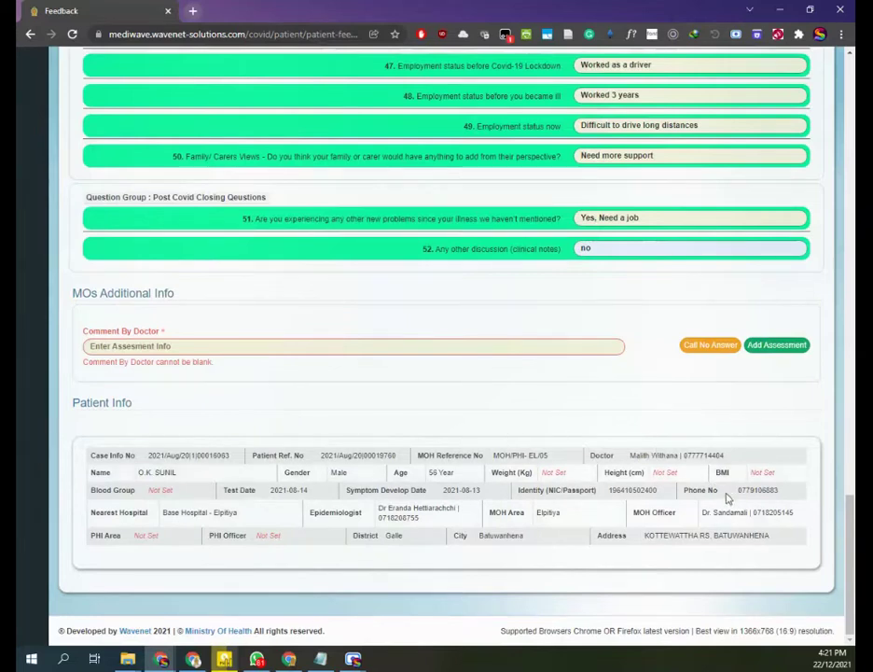
{"action": "left_click_drag", "start_coordinate": [738, 490], "coordinate": [784, 496]}
{"action": "left_click", "coordinate": [774, 433]}
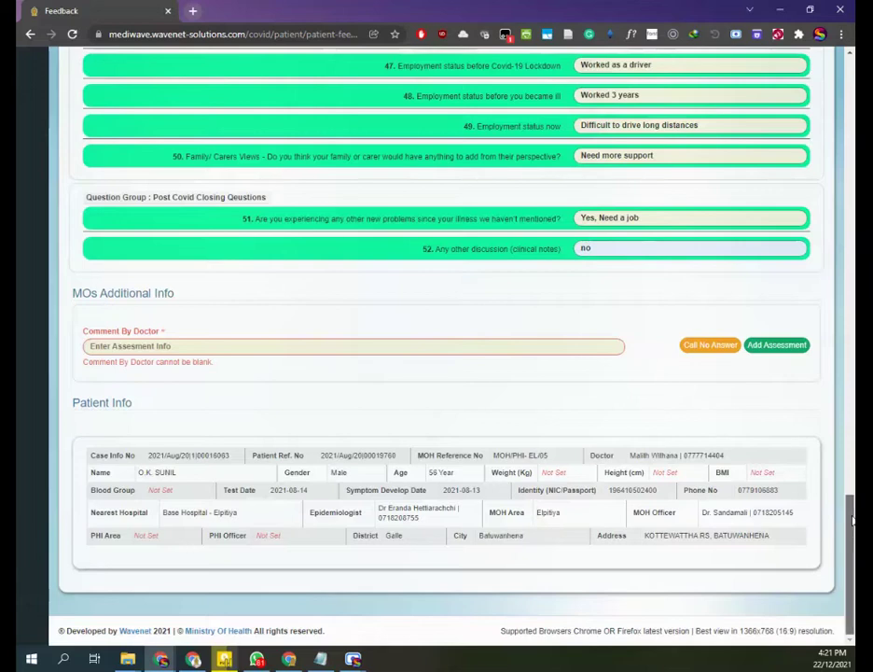
{"action": "left_click_drag", "start_coordinate": [852, 520], "coordinate": [850, 60]}
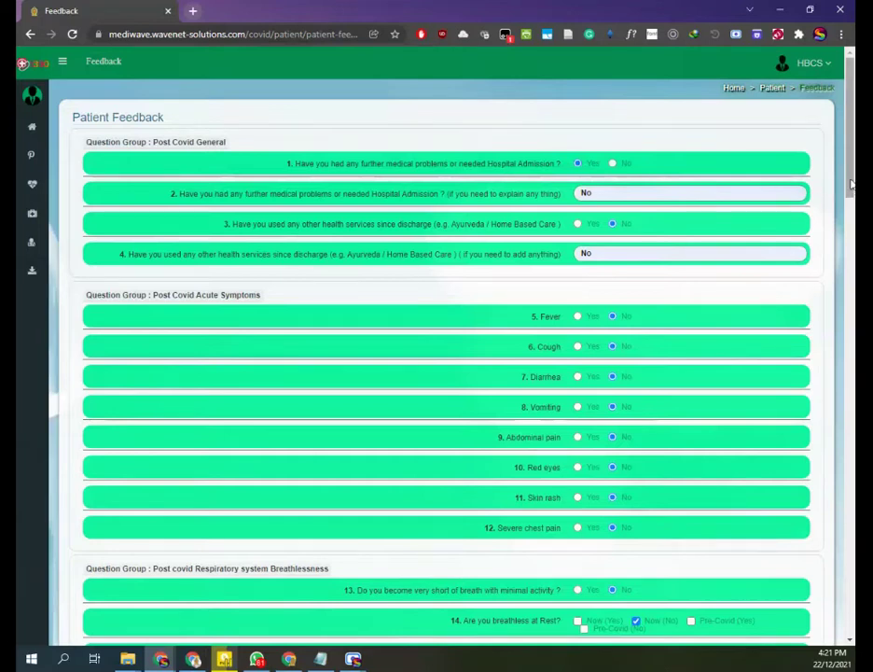
Enter the doctor's comment "assessment done", add the assessment, and check its entry under Post COVID Patient Feedbacks in the record.
{"action": "left_click_drag", "start_coordinate": [850, 184], "coordinate": [849, 627]}
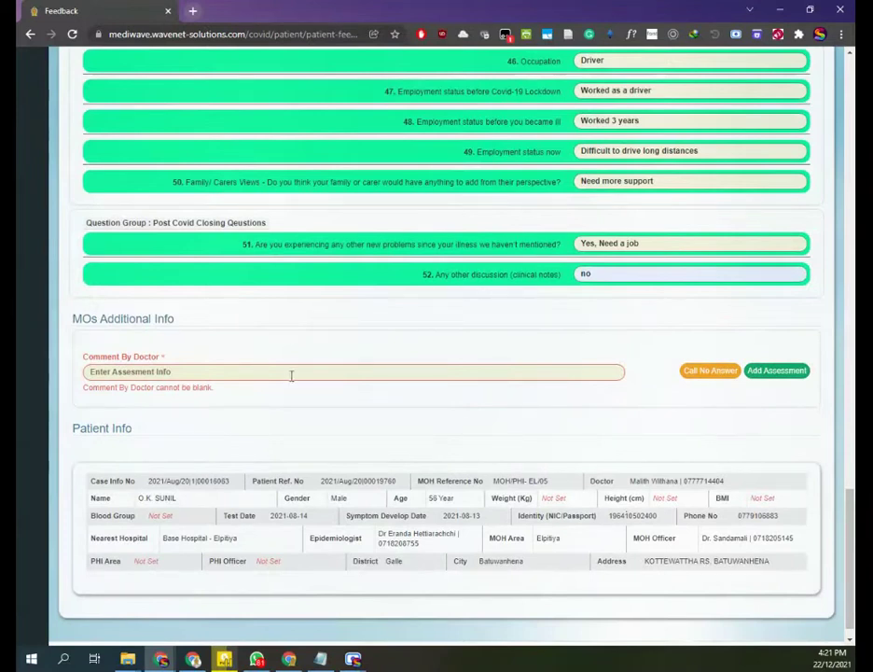
{"action": "left_click", "coordinate": [219, 373]}
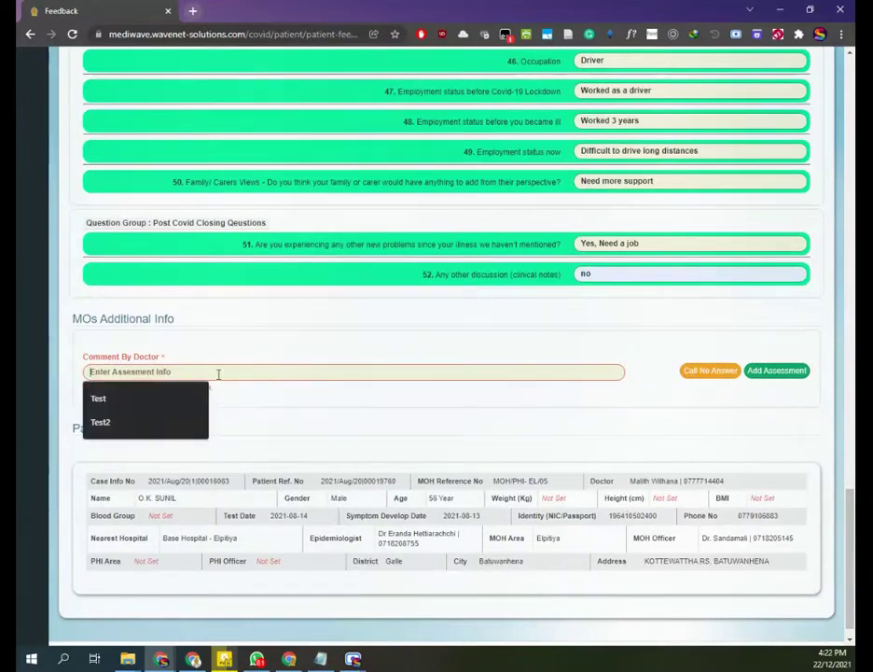
{"action": "type", "text": "assess"}
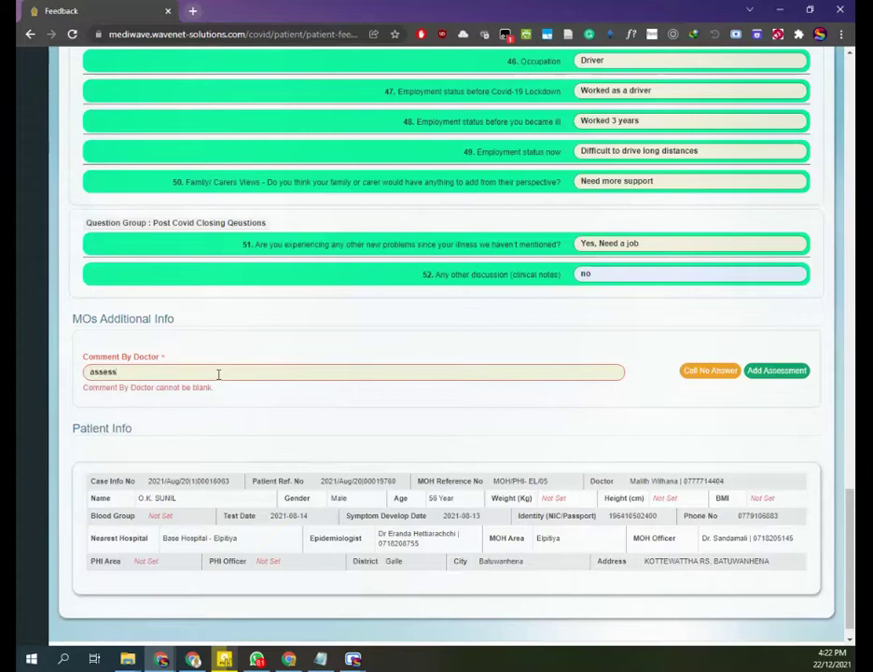
{"action": "type", "text": "ment "}
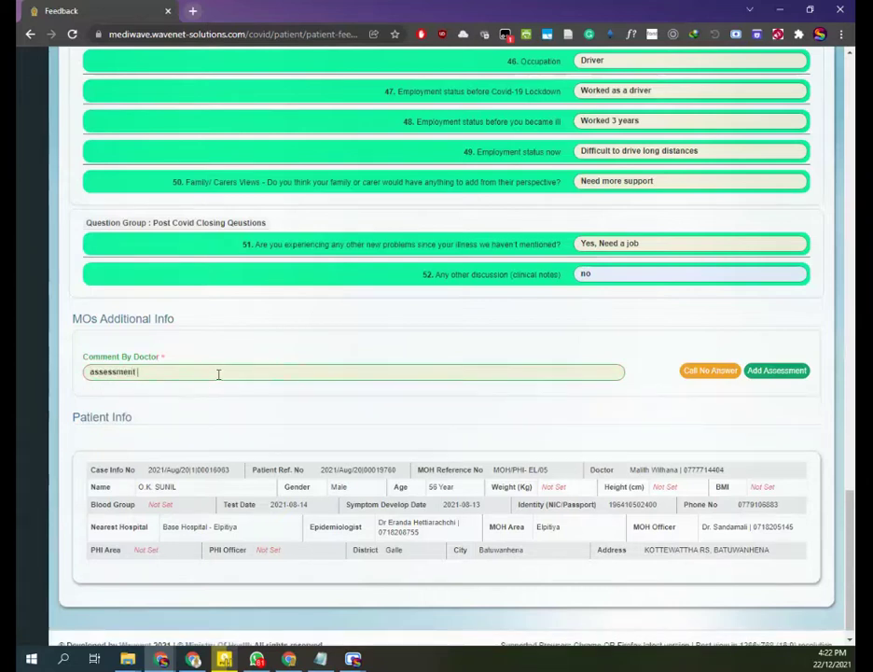
{"action": "type", "text": "done"}
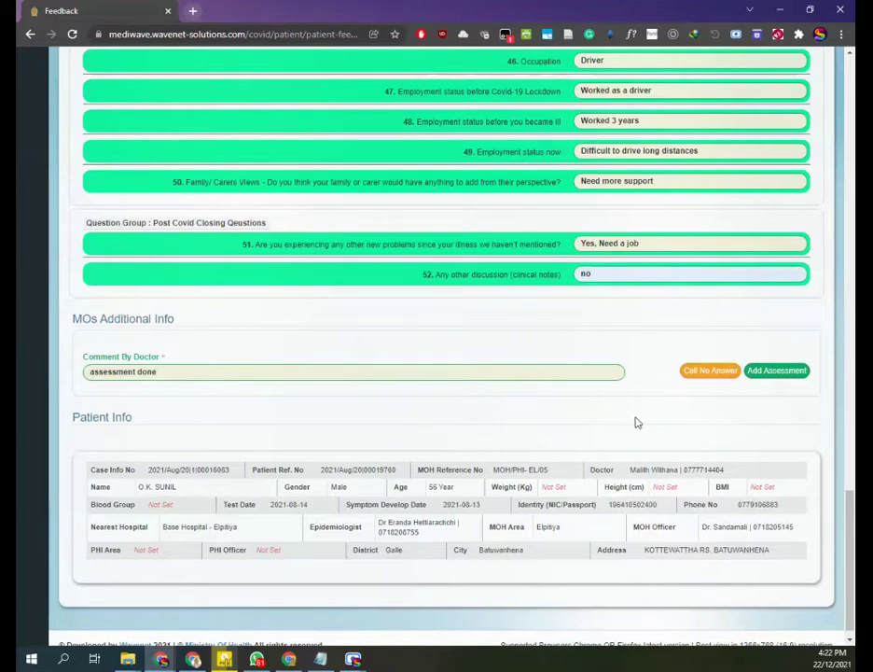
{"action": "left_click", "coordinate": [772, 375]}
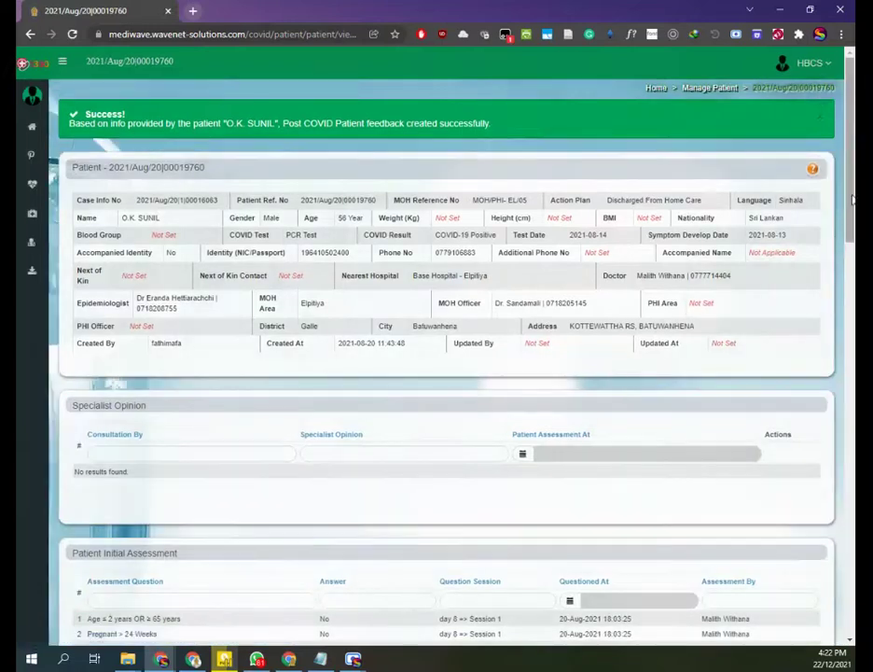
{"action": "left_click_drag", "start_coordinate": [851, 196], "coordinate": [852, 485]}
{"action": "scroll", "coordinate": [588, 394], "scroll_direction": "down", "scroll_amount": 5}
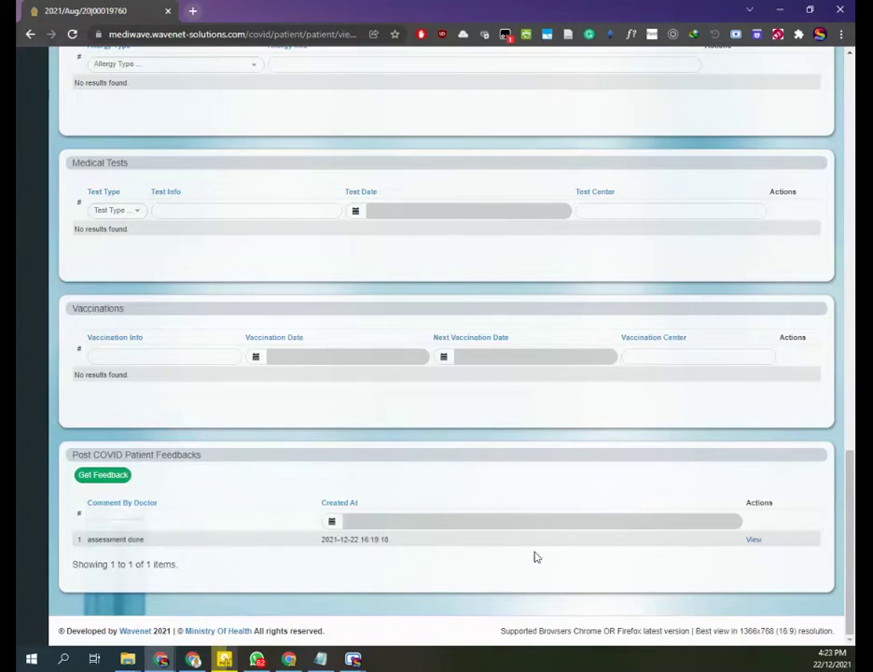
Open the saved "assessment done" entry under Post COVID Patient Feedbacks and review its recorded questions and answers.
{"action": "left_click", "coordinate": [755, 544]}
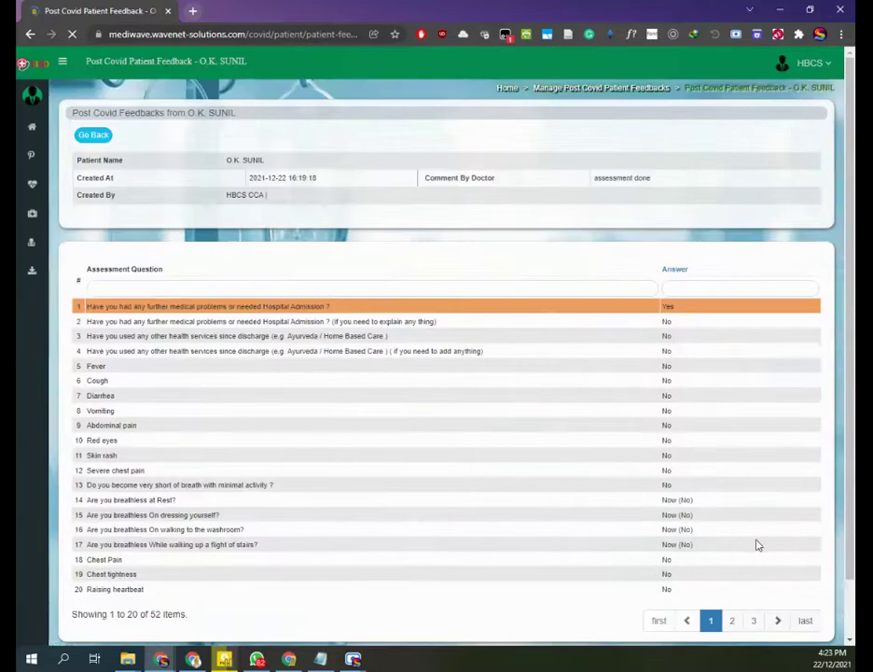
{"action": "scroll", "coordinate": [574, 353], "scroll_direction": "down", "scroll_amount": 1}
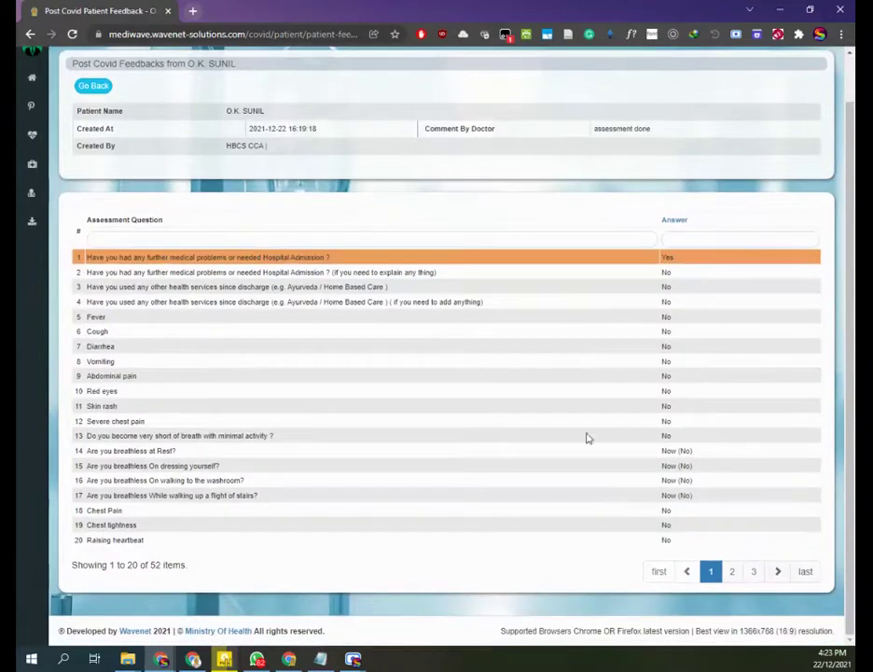
{"action": "scroll", "coordinate": [564, 365], "scroll_direction": "up", "scroll_amount": 1}
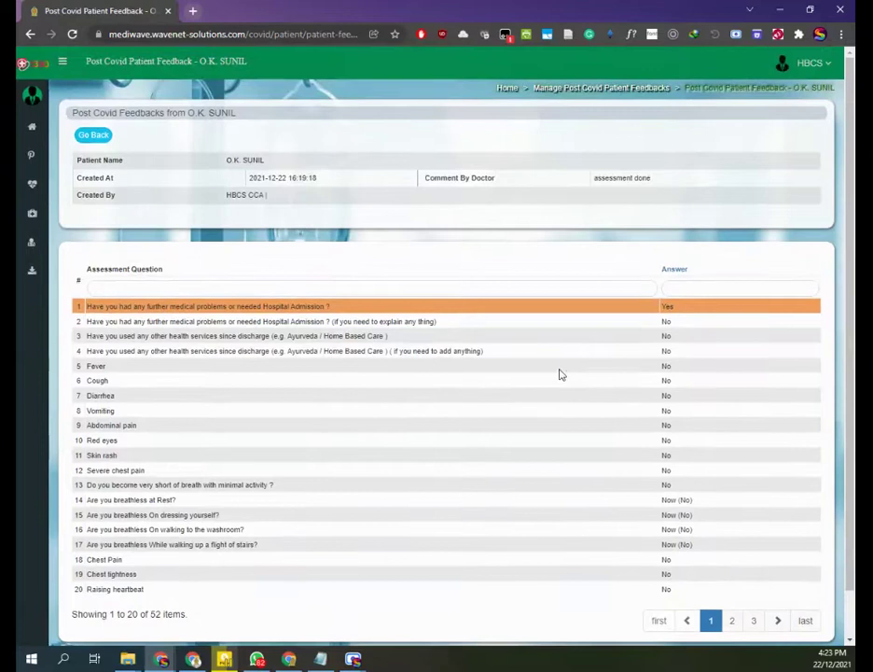
{"action": "scroll", "coordinate": [556, 374], "scroll_direction": "down", "scroll_amount": 1}
Return to the filtered list of patients discharged from home care and open the record of the second patient.
{"action": "key", "text": "alt+Left"}
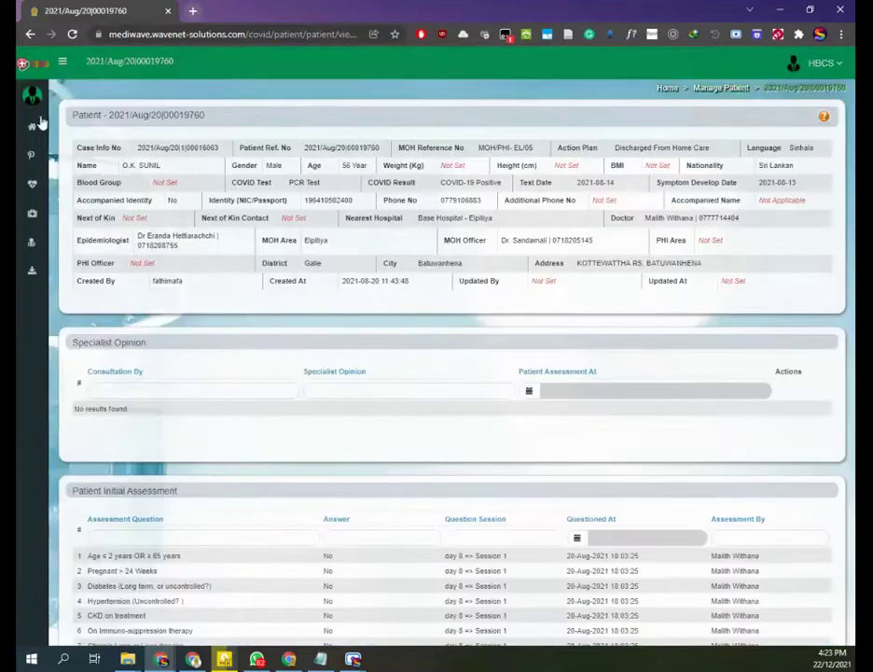
{"action": "left_click", "coordinate": [30, 37]}
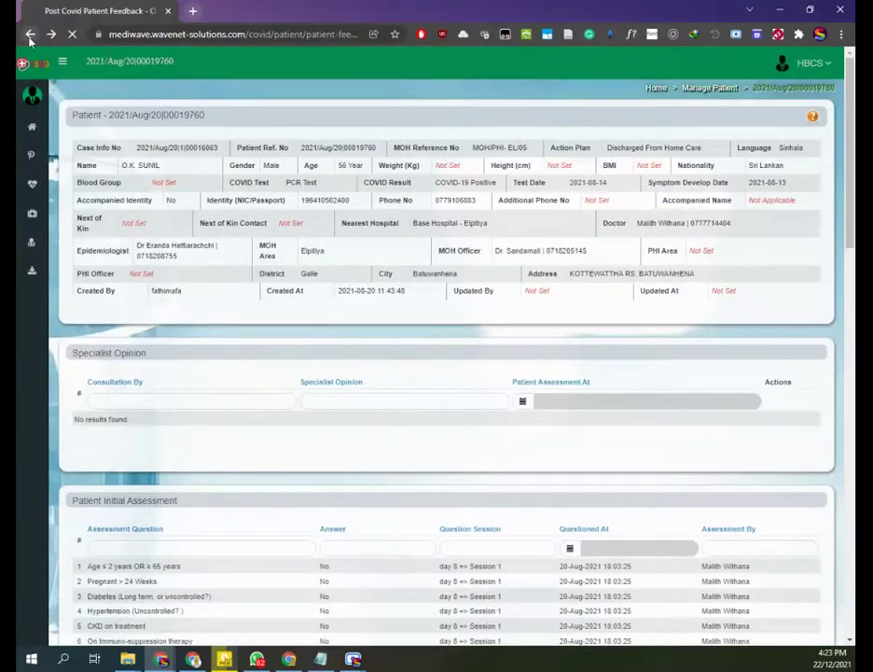
{"action": "left_click", "coordinate": [30, 37]}
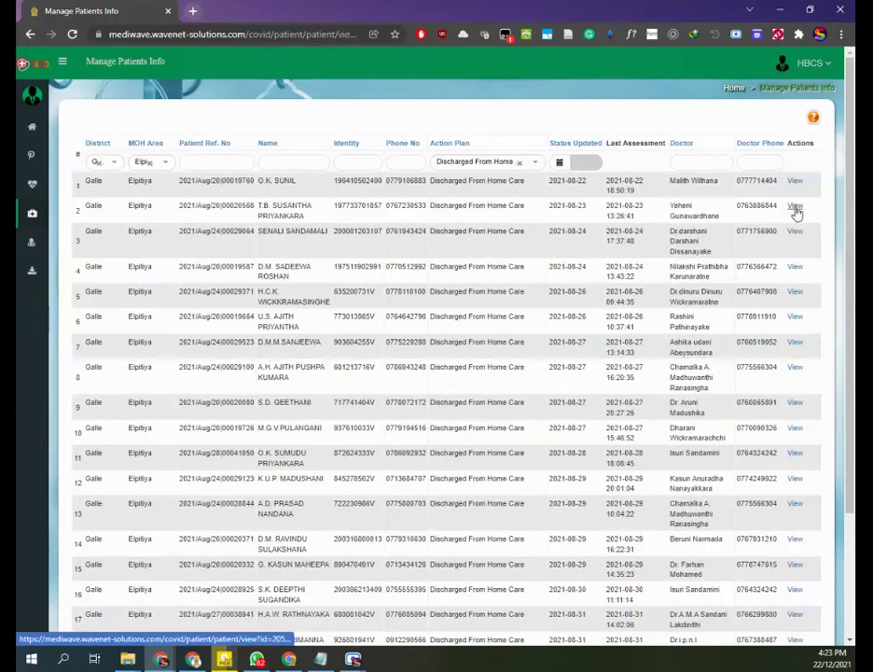
{"action": "left_click", "coordinate": [794, 207]}
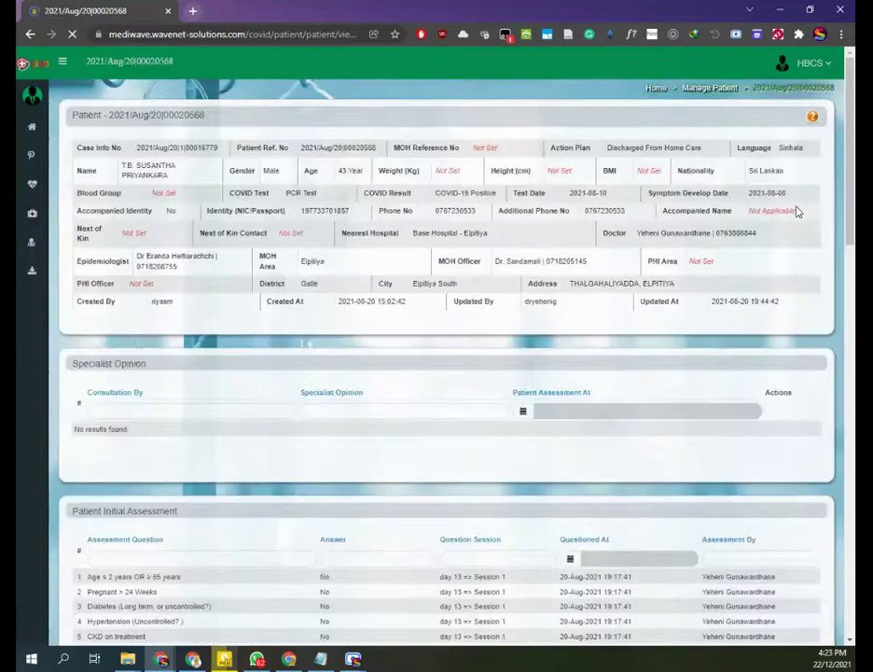
Start a feedback questionnaire for this second patient from the Post COVID Patient Feedbacks section of the record.
{"action": "scroll", "coordinate": [832, 249], "scroll_direction": "down", "scroll_amount": 10}
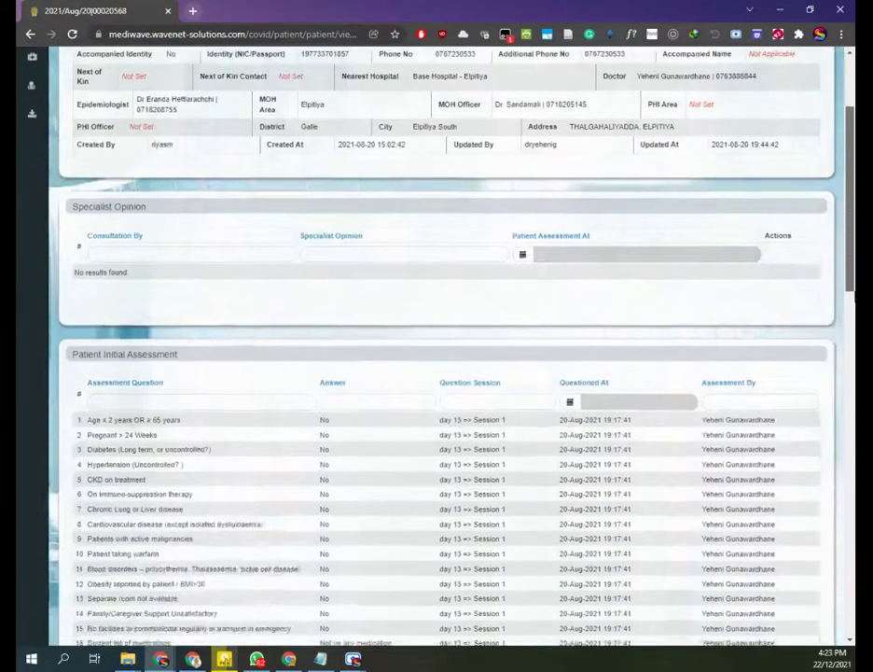
{"action": "scroll", "coordinate": [443, 345], "scroll_direction": "down", "scroll_amount": 10}
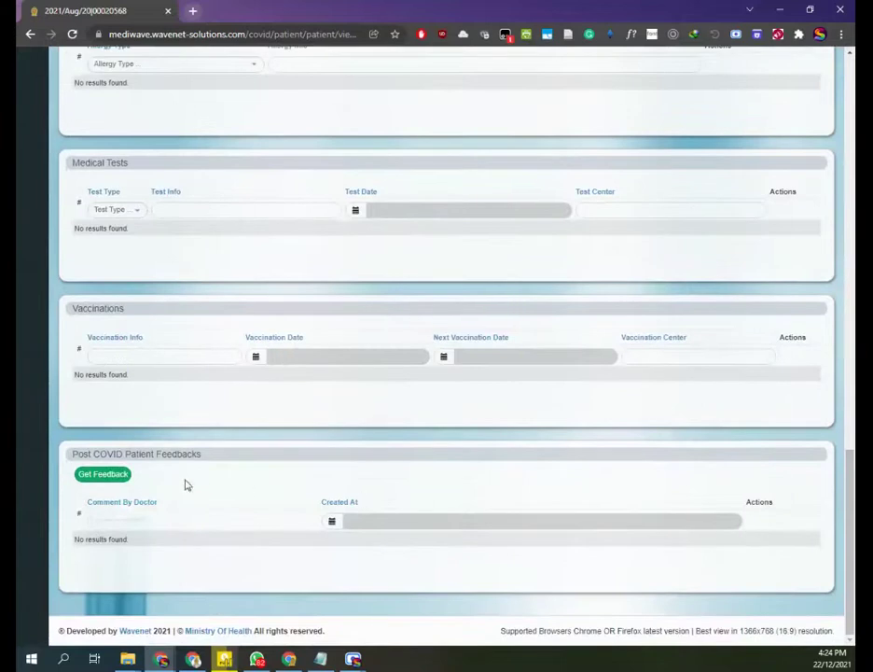
{"action": "left_click", "coordinate": [120, 481]}
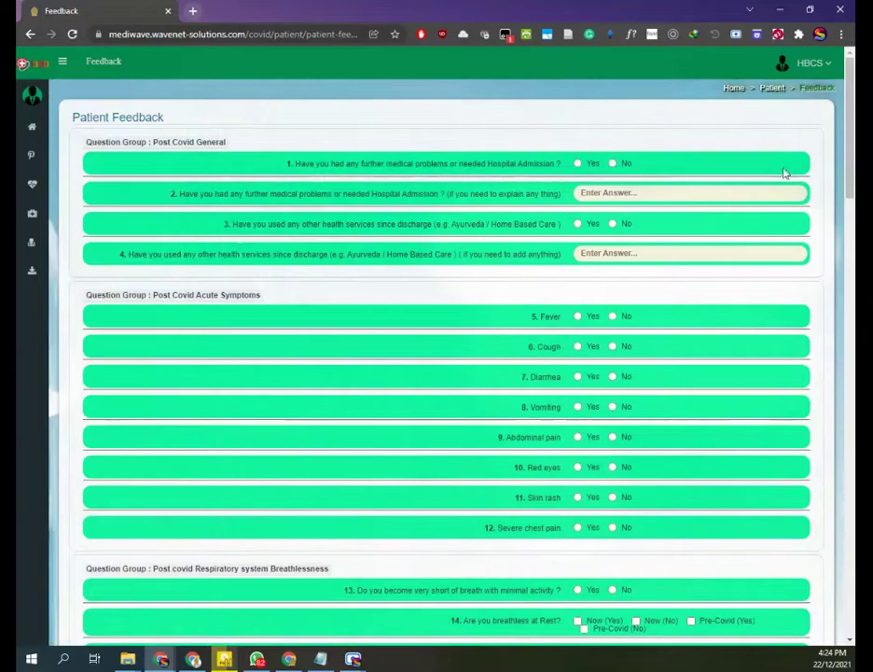
{"action": "mouse_move", "coordinate": [849, 164]}
{"action": "left_mouse_down"}
{"action": "mouse_move", "coordinate": [849, 617]}
{"action": "mouse_move", "coordinate": [849, 182]}
{"action": "left_mouse_up"}
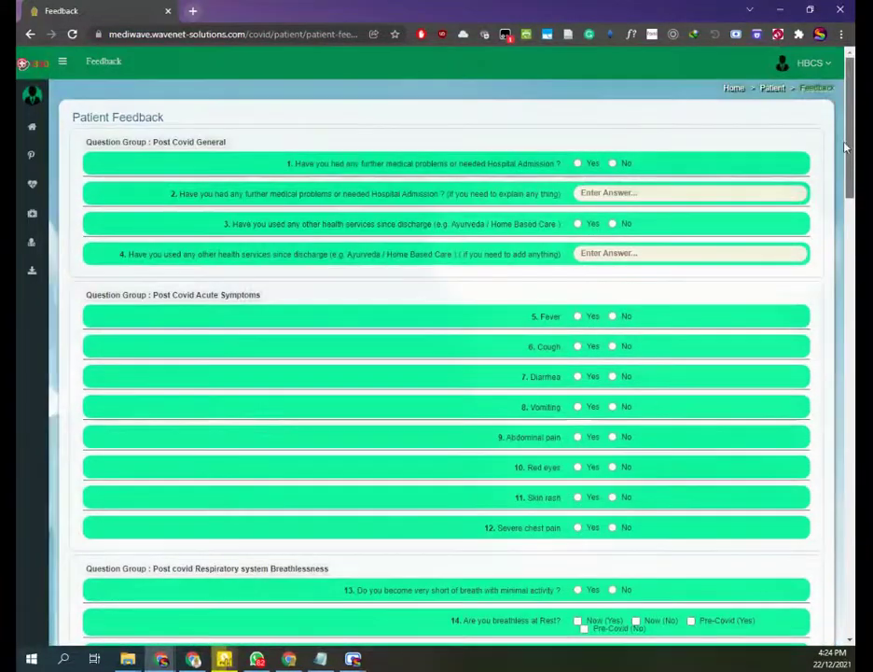